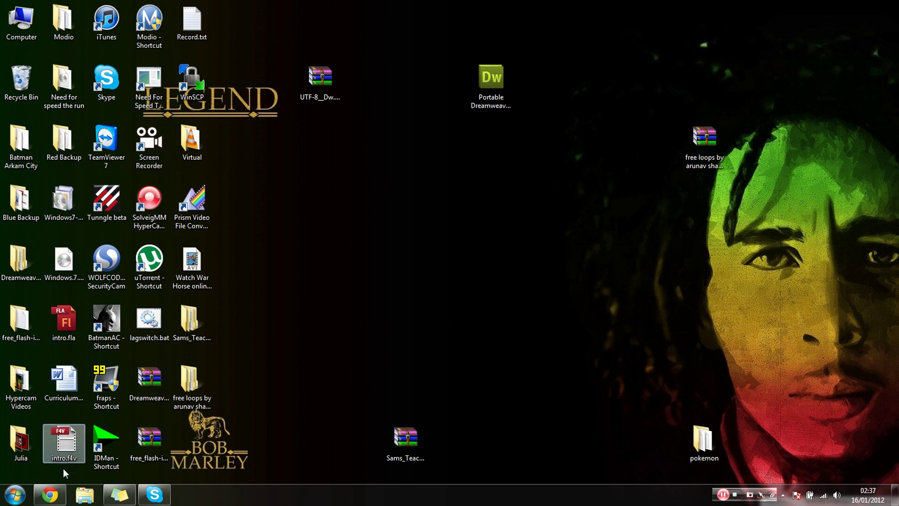
Reload Hulu and open the SNL Daniel Radcliffe episode, which shows the US-only streaming message.
click(50, 495)
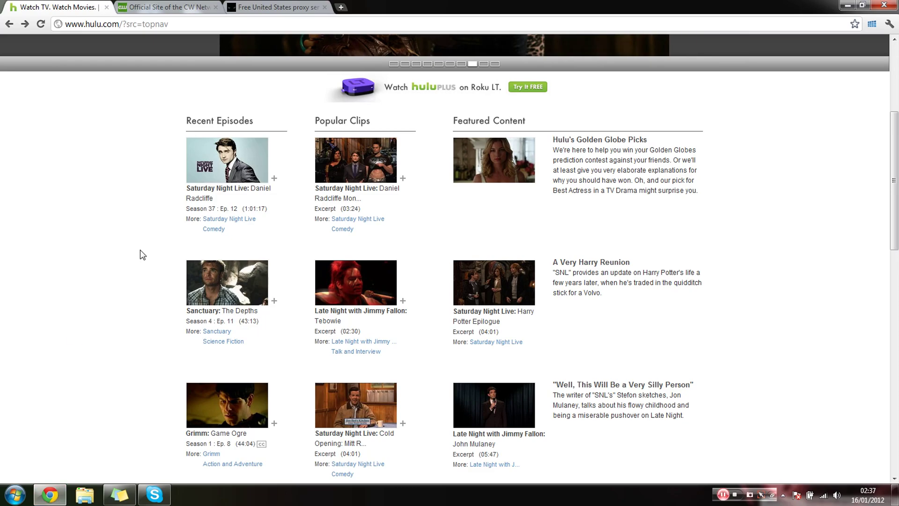
scroll(140, 253, up, 5)
mouse_move(205, 71)
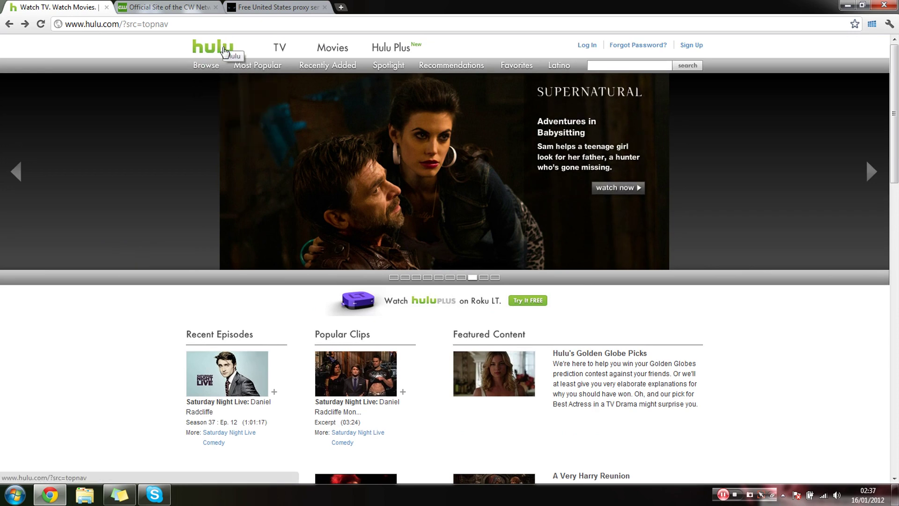
click(223, 49)
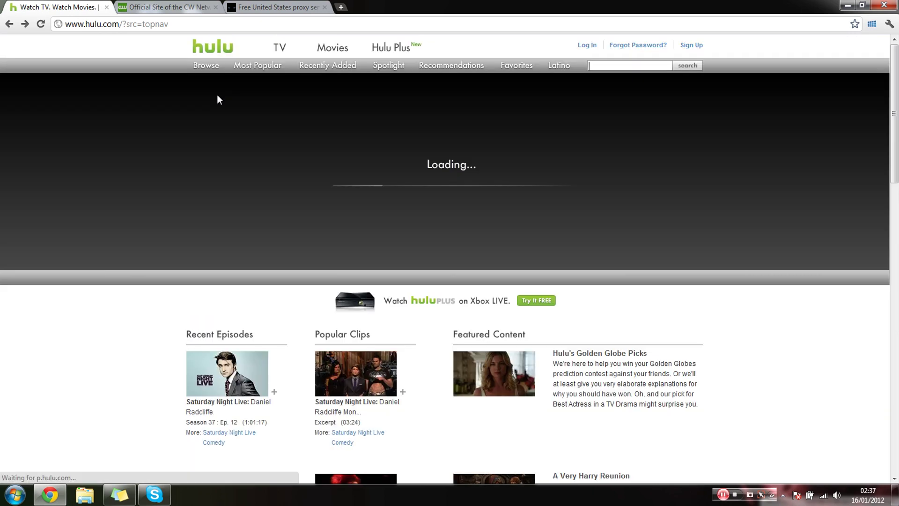
scroll(132, 263, down, 3)
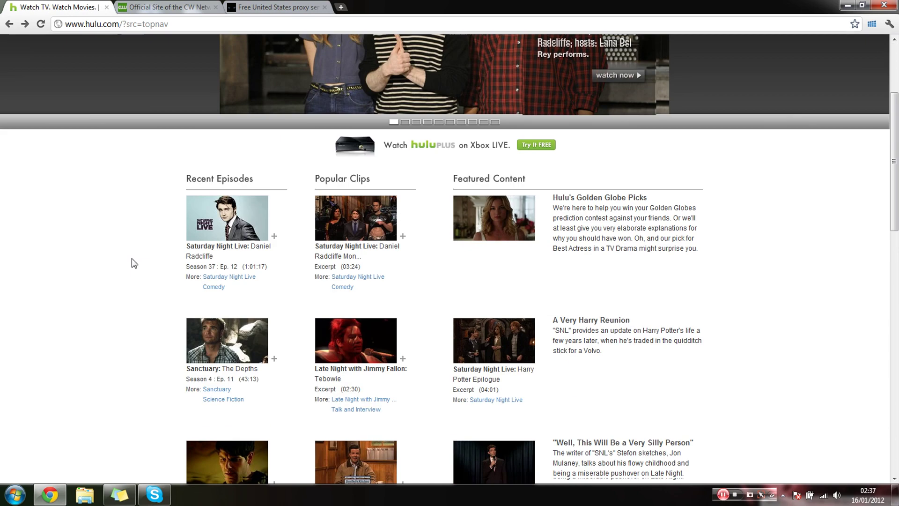
scroll(133, 262, up, 3)
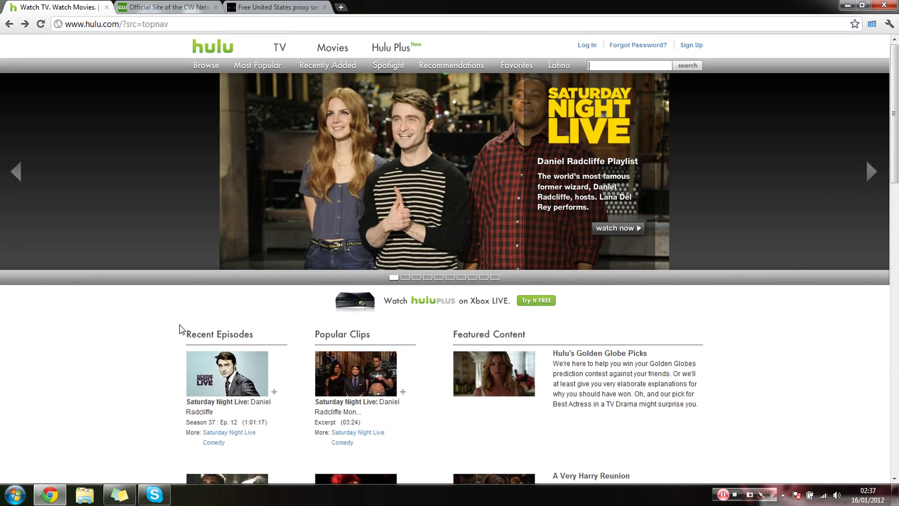
click(241, 383)
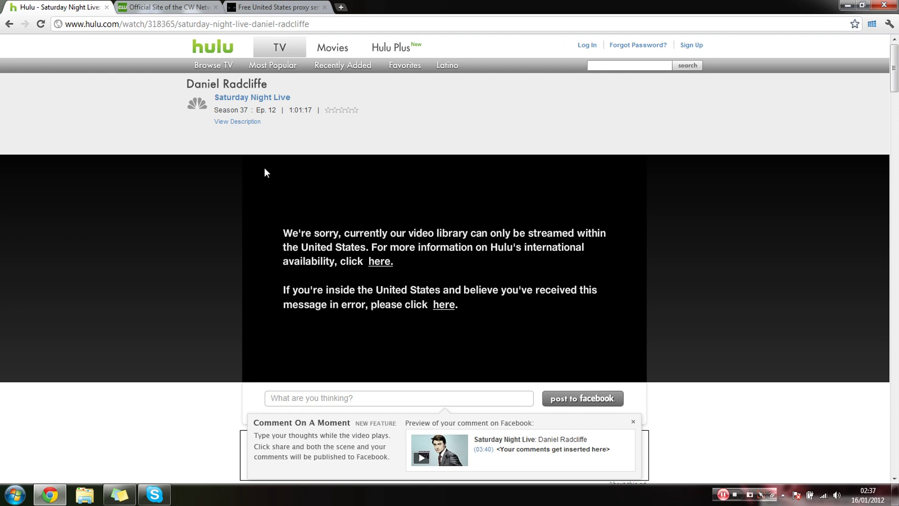
Open The CW's location-blocked Gossip Girl page, then switch to the spys.ru US proxy list.
click(146, 8)
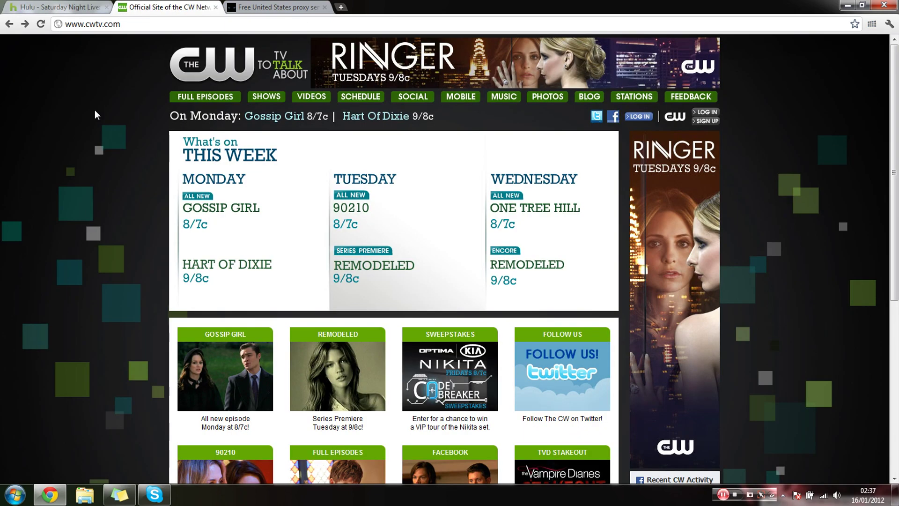
scroll(96, 309, down, 5)
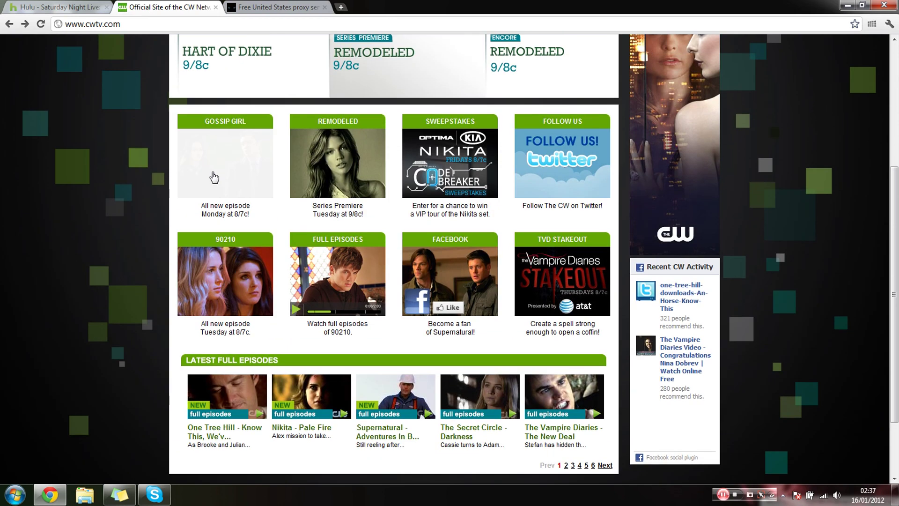
click(232, 147)
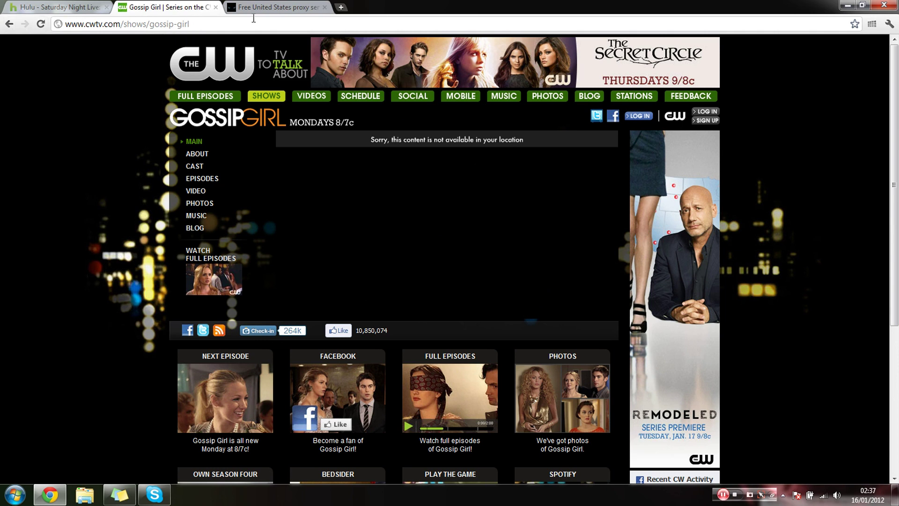
click(266, 8)
scroll(319, 105, up, 2)
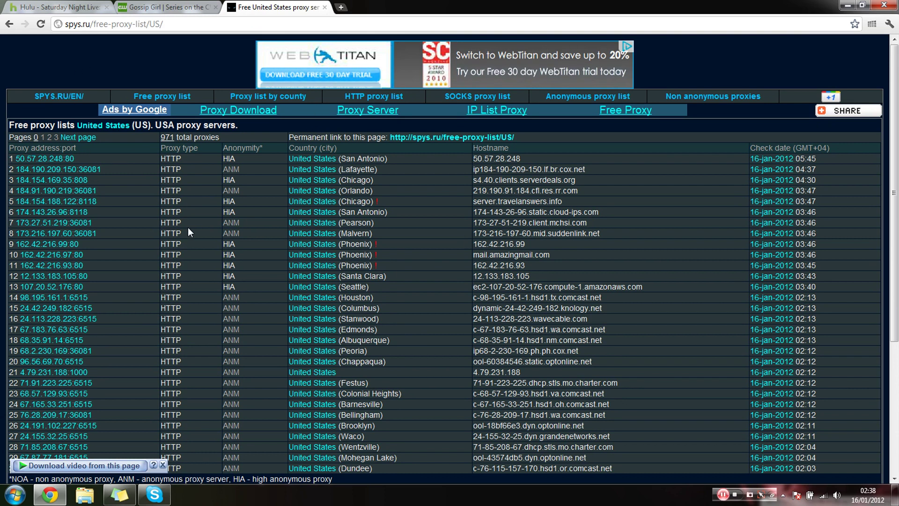
Zoom in on the proxy list and copy the first US proxy, 50.57.28.248:80.
key(ctrl+plus)
key(ctrl+plus)
key(ctrl+plus)
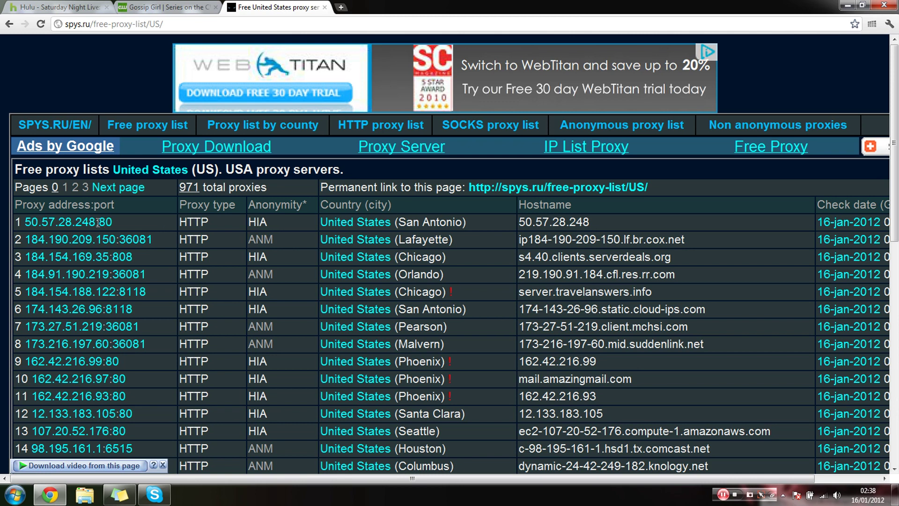
drag(119, 222, 25, 223)
right_click(34, 223)
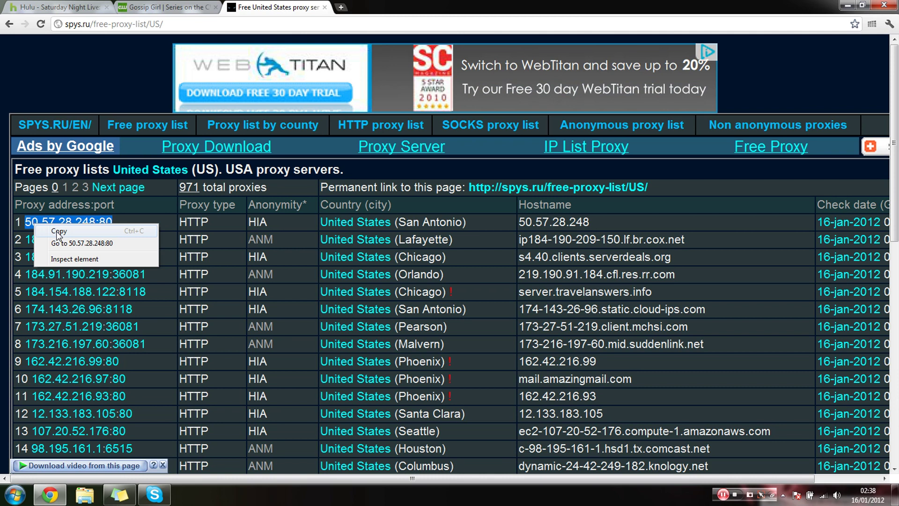
click(56, 231)
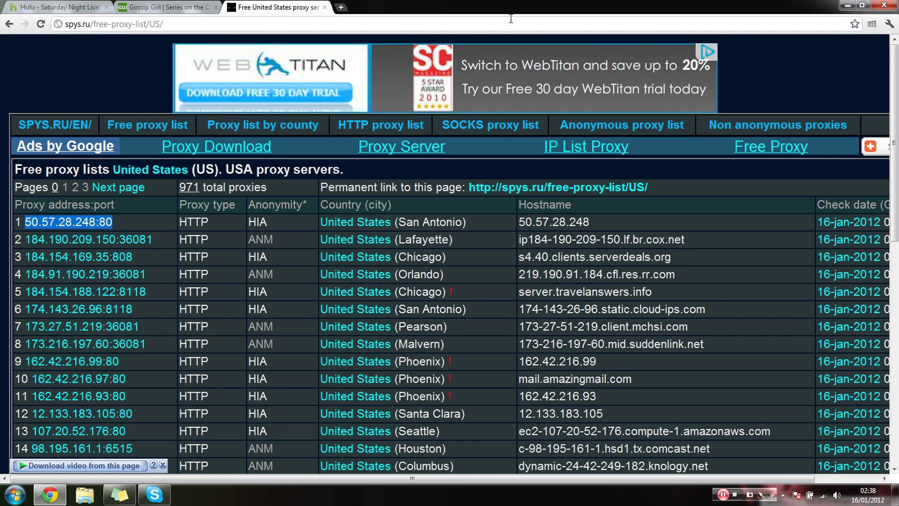
Open the Connections tab of Internet Properties from Chrome's Under the Bonnet proxy settings.
click(889, 24)
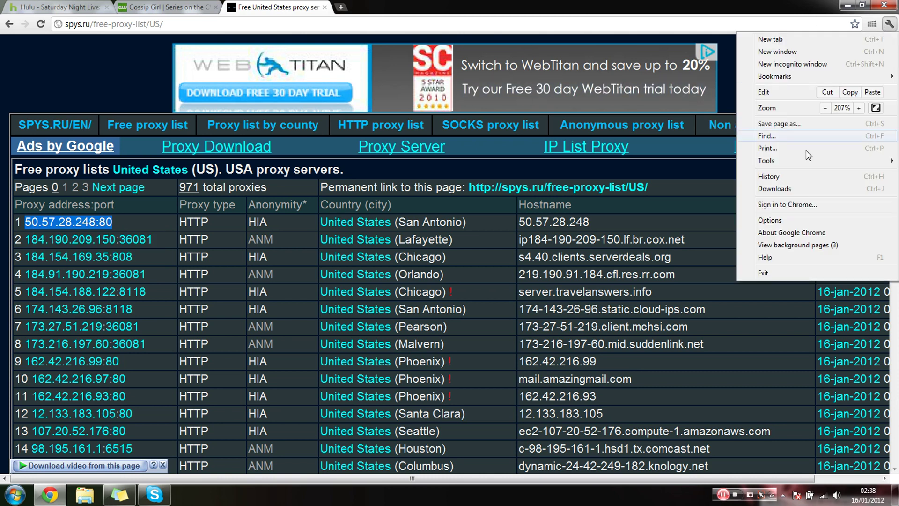
click(786, 221)
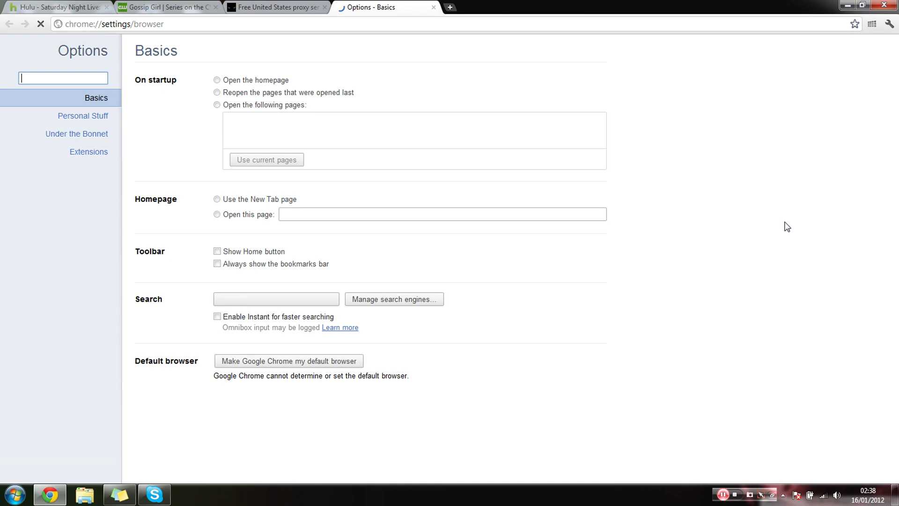
click(87, 139)
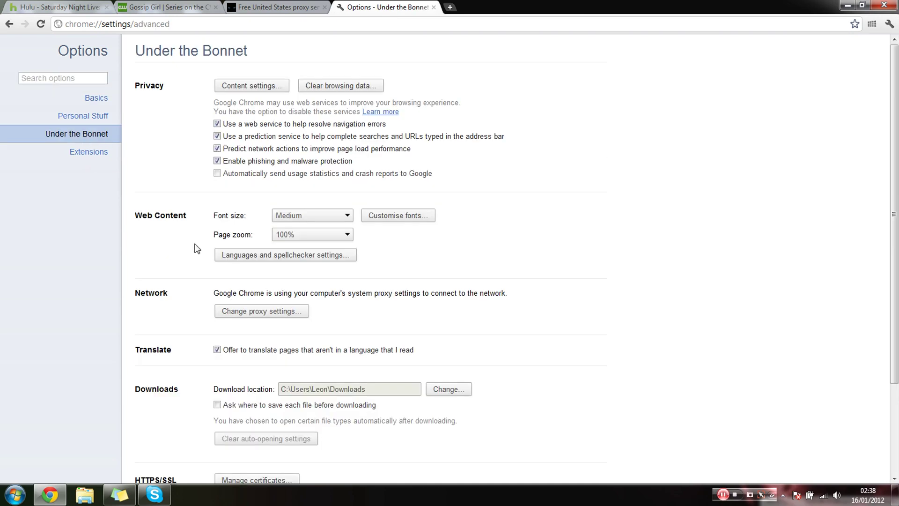
click(271, 317)
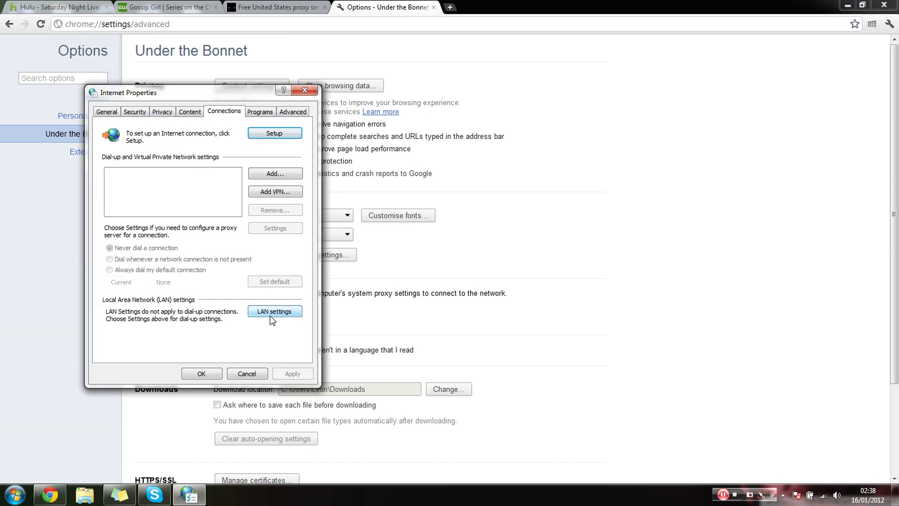
Enable a LAN proxy server with address 50.57.28.248 and port 80, and confirm it.
click(288, 315)
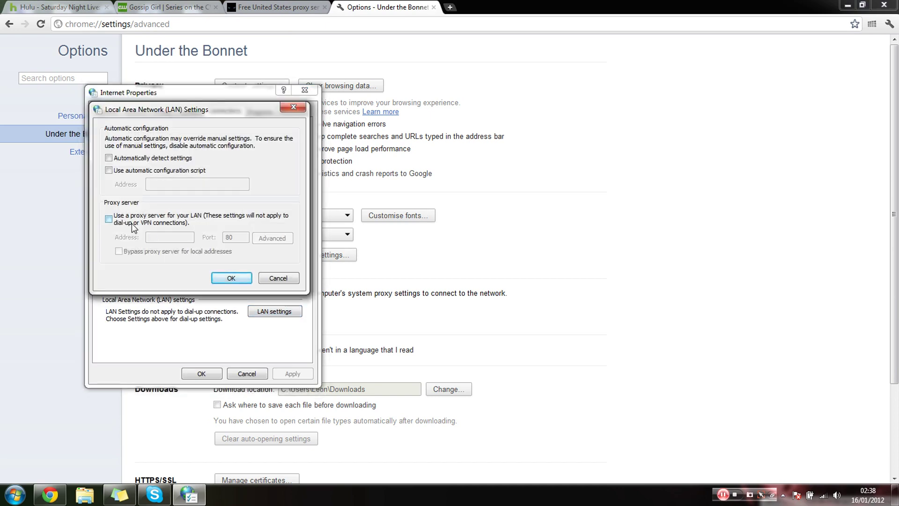
click(132, 225)
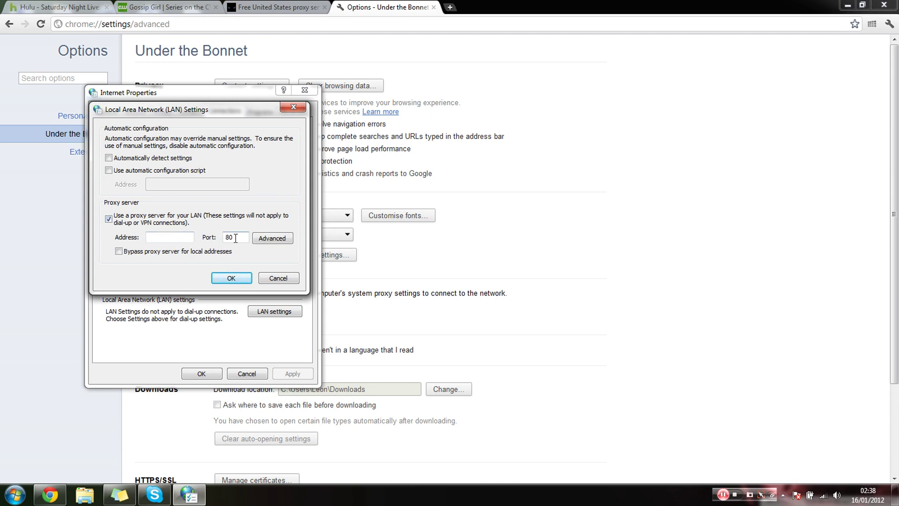
click(177, 240)
key(ctrl+v)
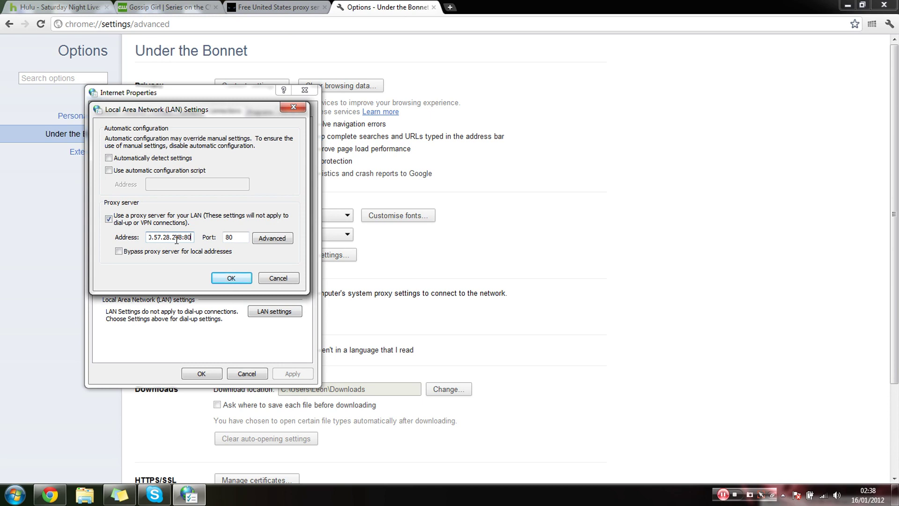
drag(155, 239, 194, 242)
click(188, 241)
key(BackSpace)
key(BackSpace)
key(BackSpace)
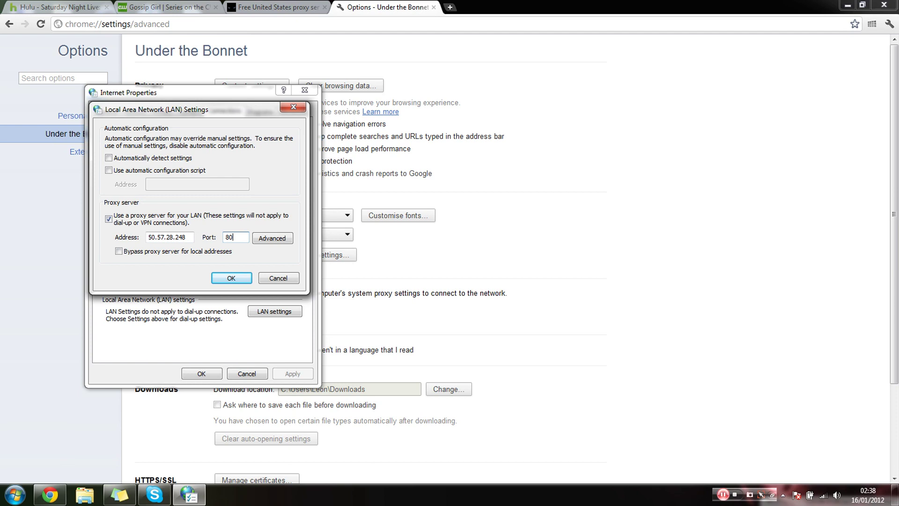
click(230, 279)
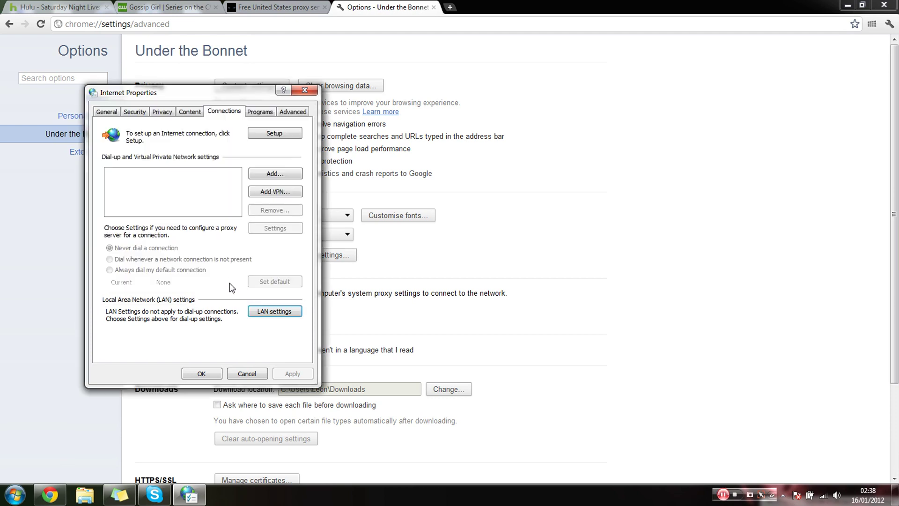
Close Internet Properties and load the Google home page in a new tab.
click(202, 373)
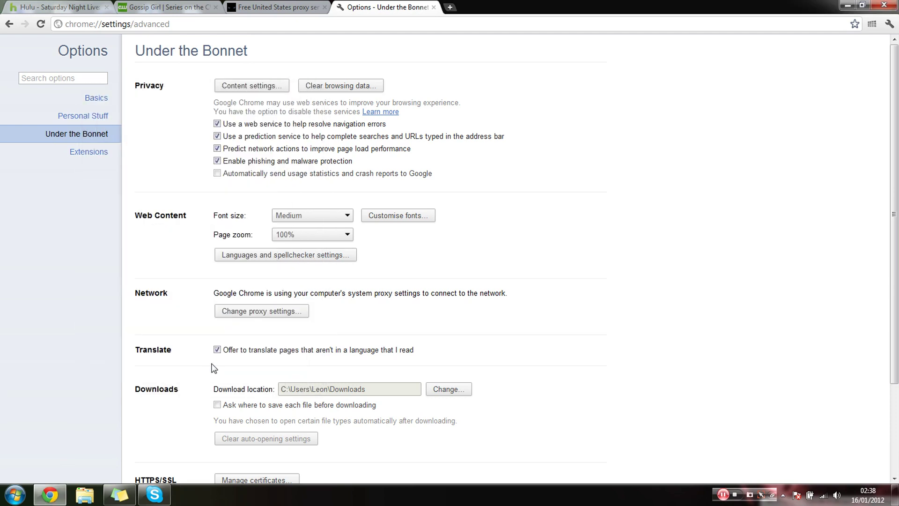
click(449, 8)
text(google)
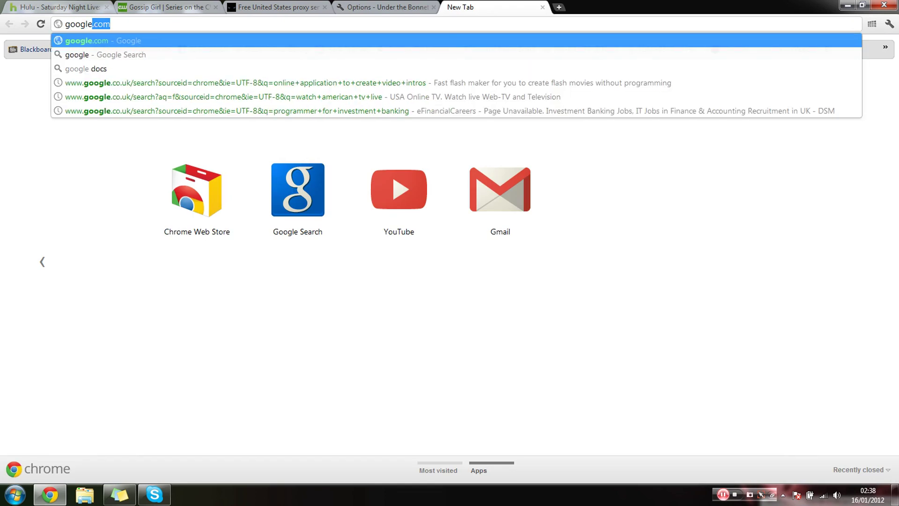
key(Return)
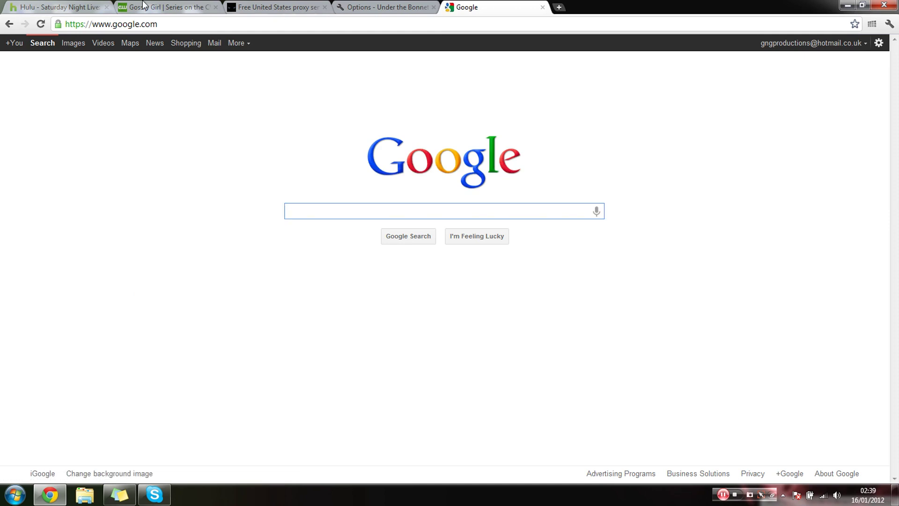
Reload the Hulu Saturday Night Live episode through the proxy.
click(21, 7)
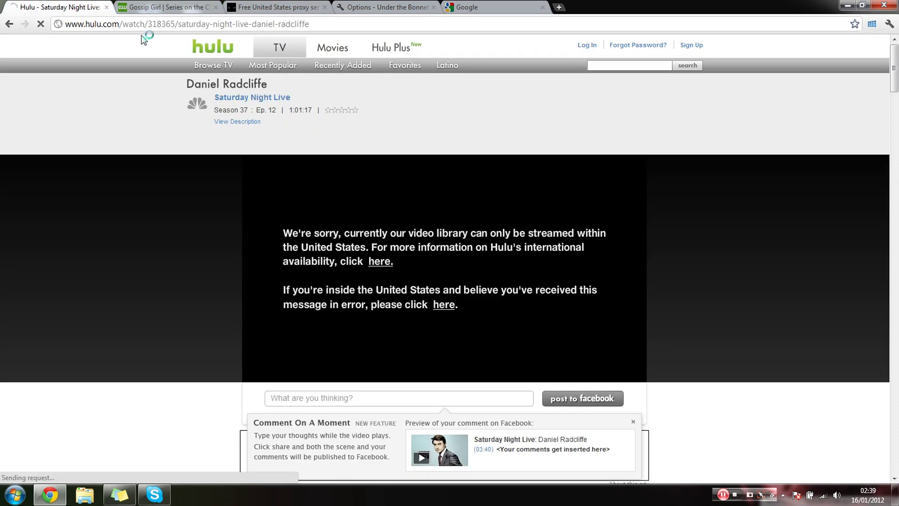
click(42, 28)
click(41, 25)
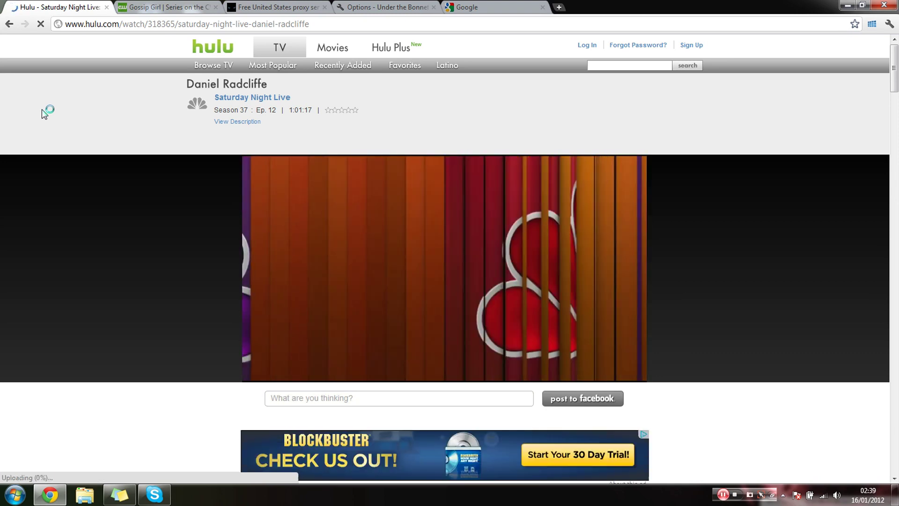
Reload The CW Gossip Girl page so its 'The End of The Affair? Preview' player appears.
key(ctrl+Tab)
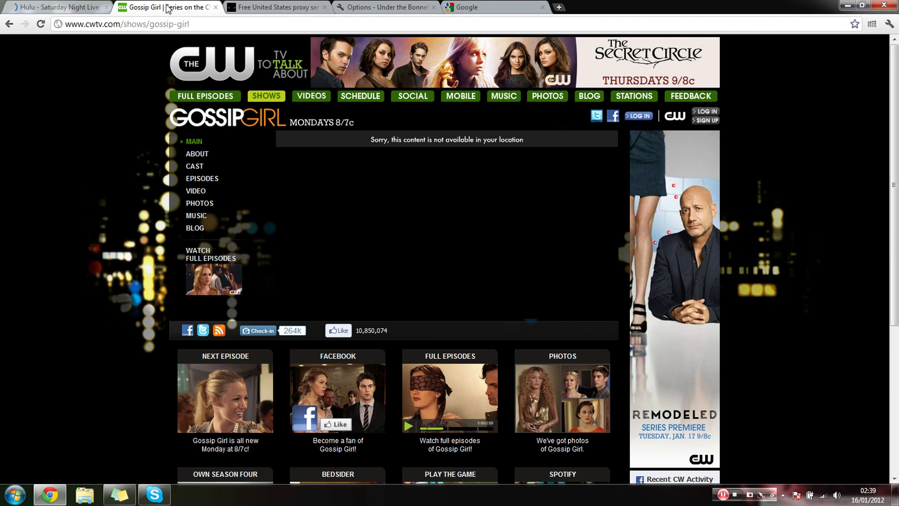
click(41, 25)
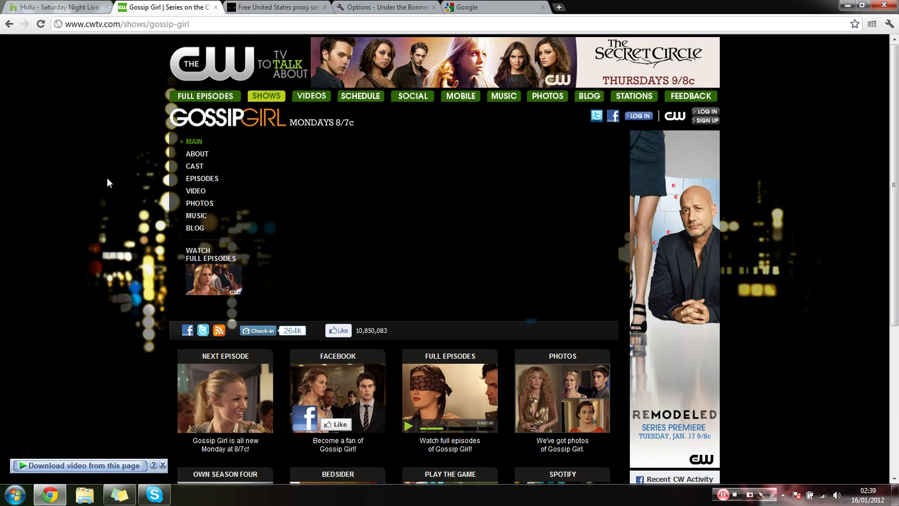
mouse_move(287, 297)
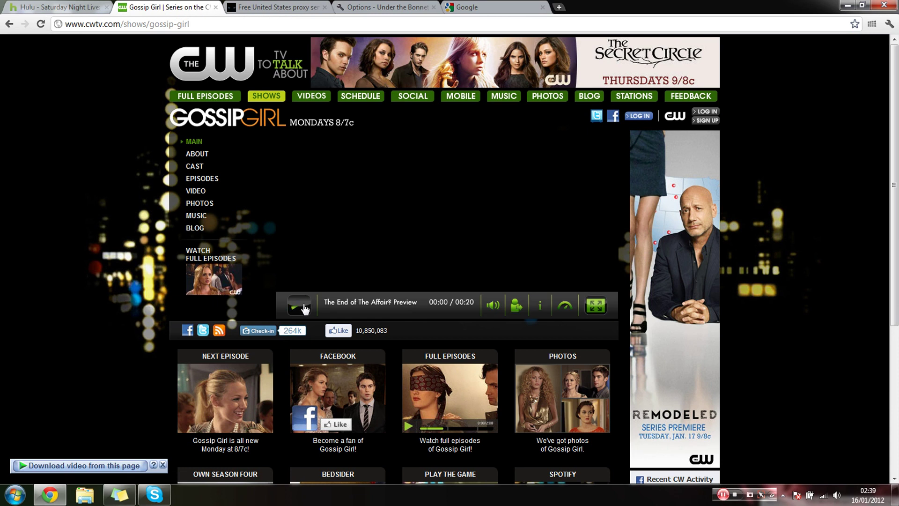
Close the Gossip Girl tab and pause the ad playing on the Hulu SNL episode.
click(215, 7)
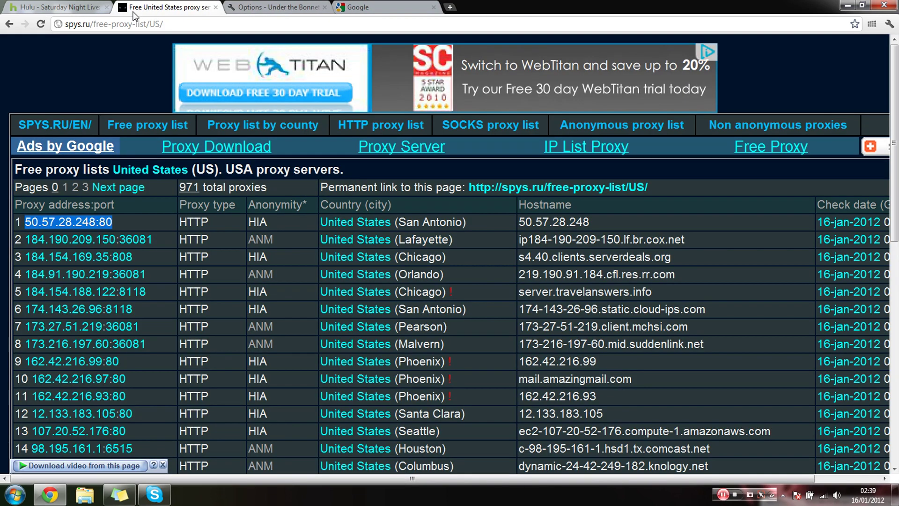
click(89, 1)
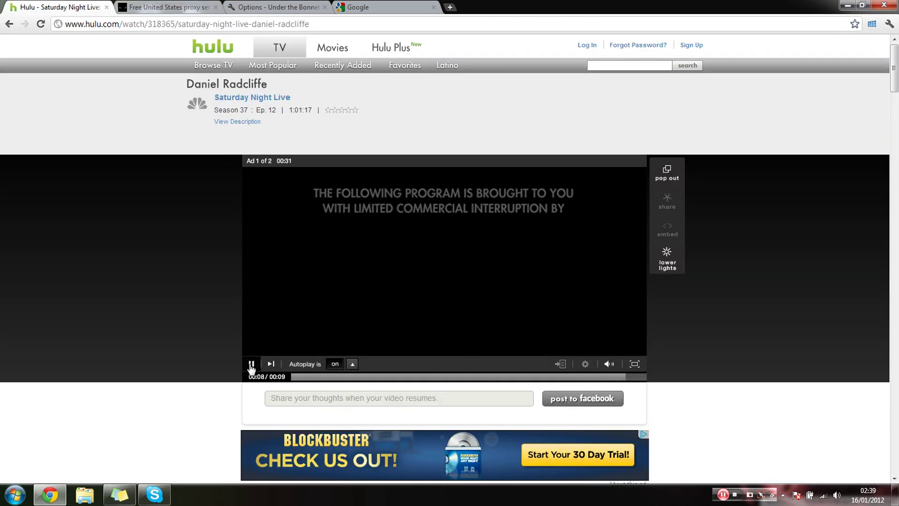
click(251, 363)
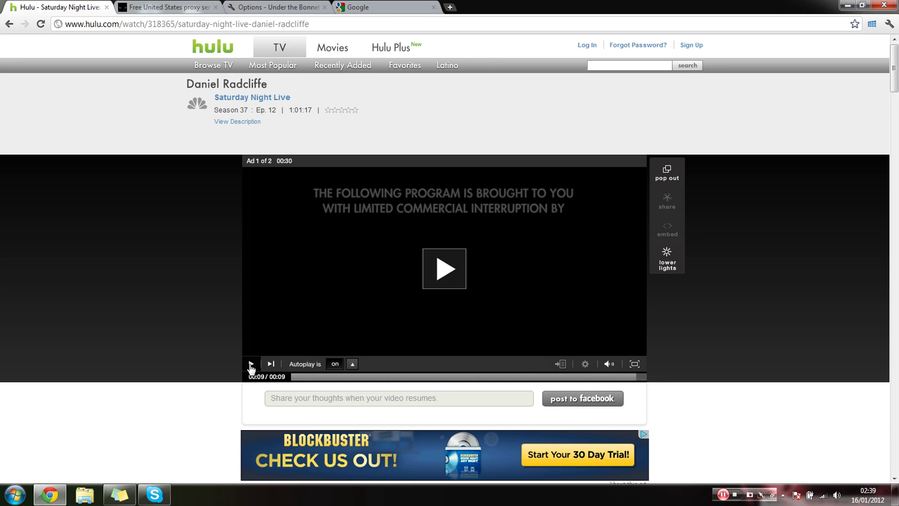